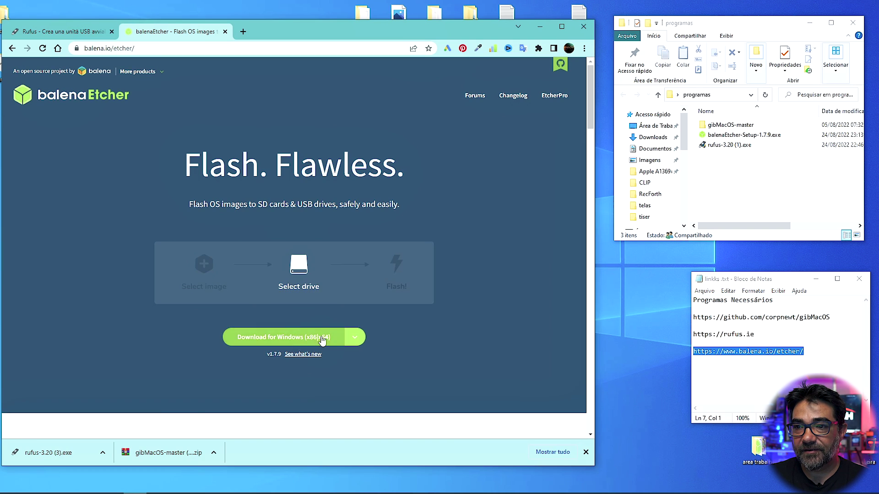
- Download balenaEtcher for Windows and install it with balenaEtcher-Setup-1.7.9.exe, accepting the licence agreement
{"action": "left_click", "coordinate": [322, 337]}
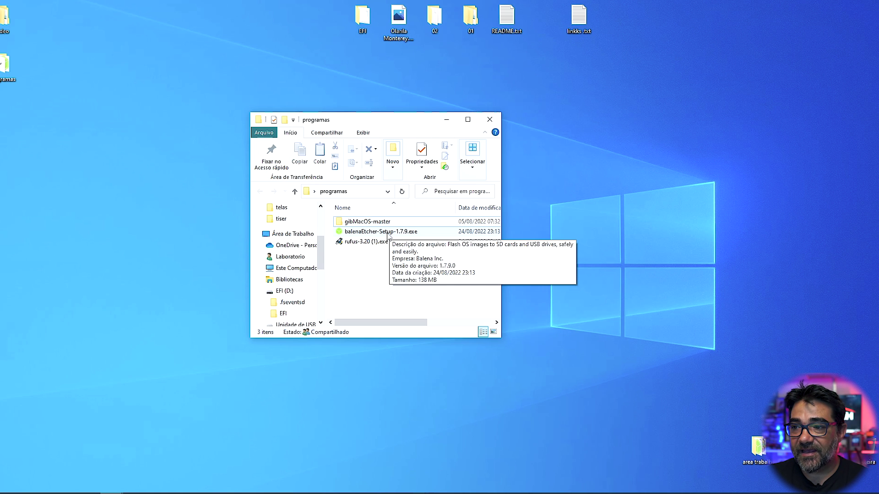
{"action": "double_click", "coordinate": [388, 232]}
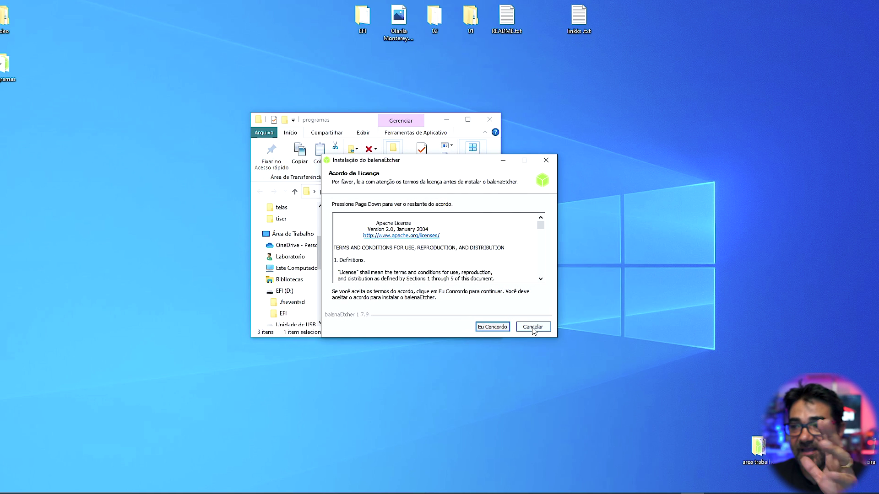
{"action": "left_click", "coordinate": [492, 326]}
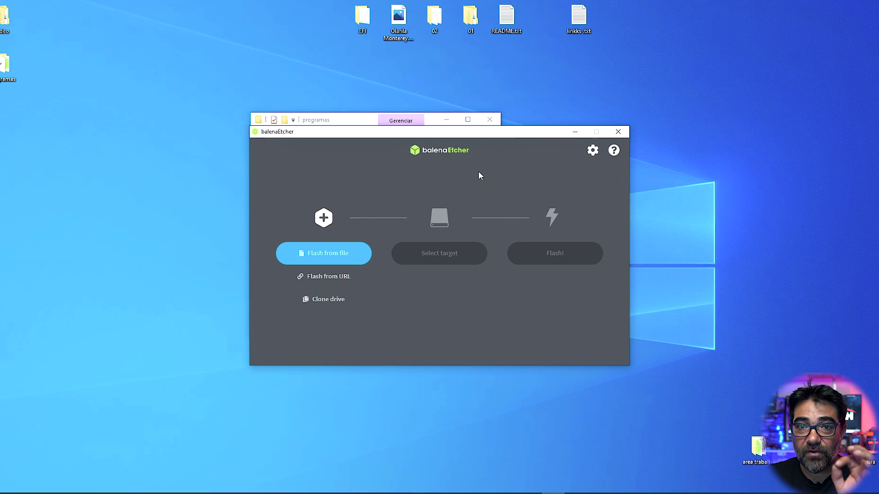
{"action": "left_click_drag", "start_coordinate": [388, 128], "coordinate": [353, 105]}
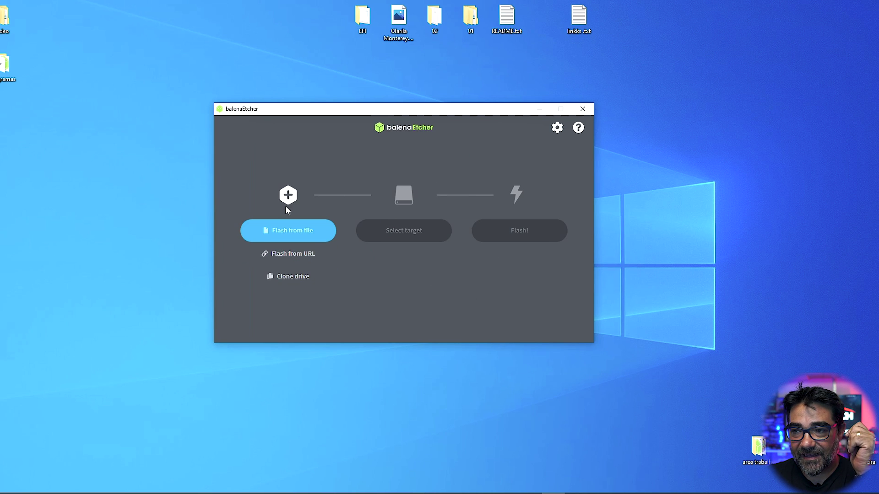
- Choose Olarila Monterey.raw from the desktop as the image to flash in balenaEtcher
{"action": "left_click", "coordinate": [300, 230]}
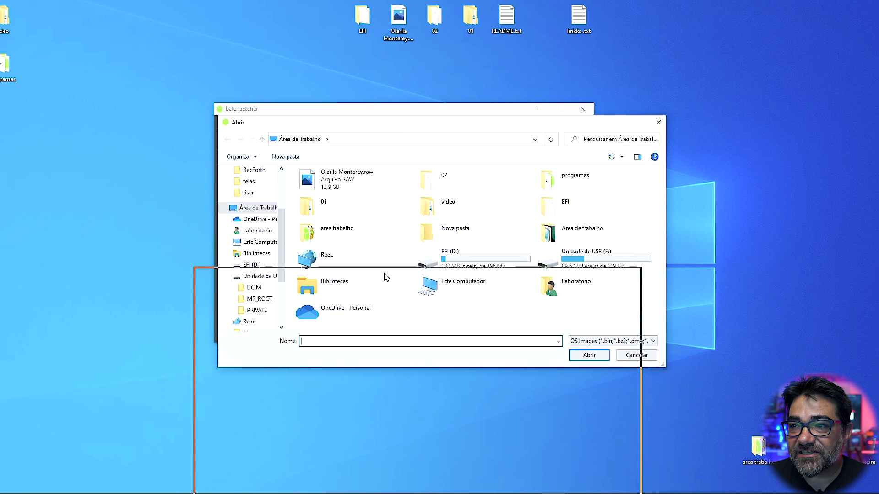
{"action": "left_click_drag", "start_coordinate": [385, 277], "coordinate": [389, 388]}
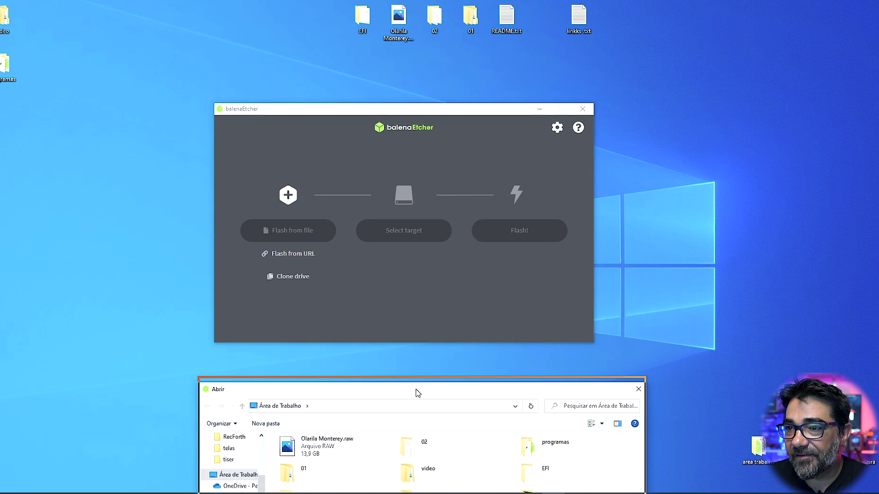
{"action": "left_click_drag", "start_coordinate": [417, 393], "coordinate": [417, 392]}
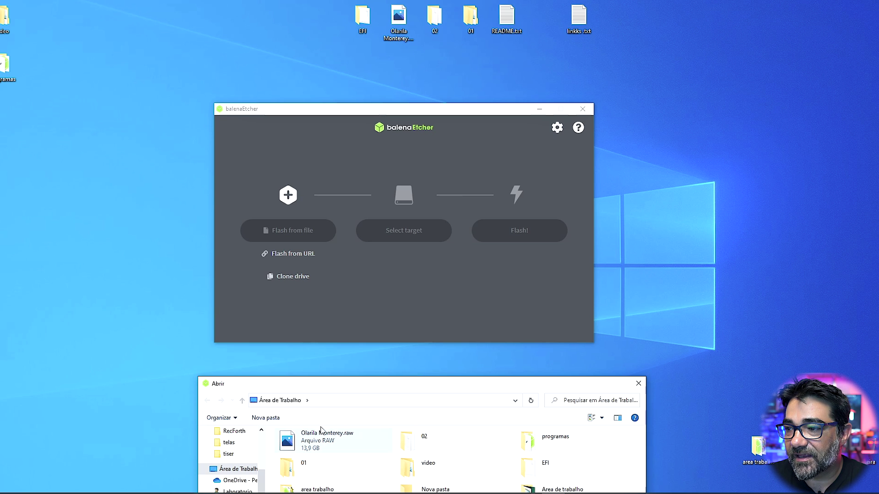
{"action": "left_click", "coordinate": [306, 445]}
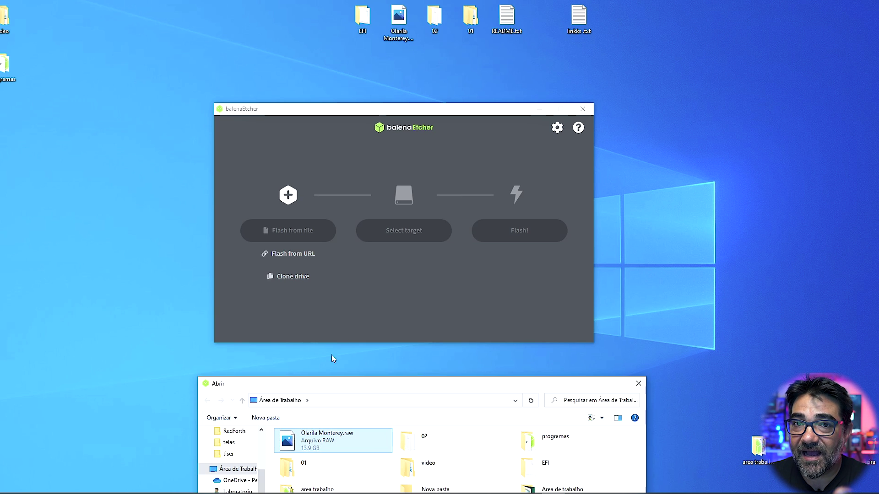
{"action": "left_click", "coordinate": [571, 474]}
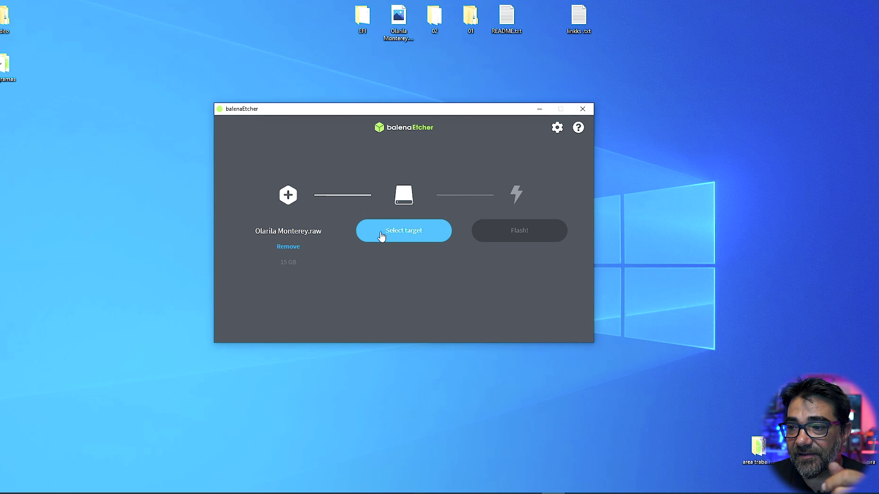
- Start flashing the image to the Kingston USB drive at D:, and quit balenaEtcher while it is flashing
{"action": "left_click", "coordinate": [405, 234]}
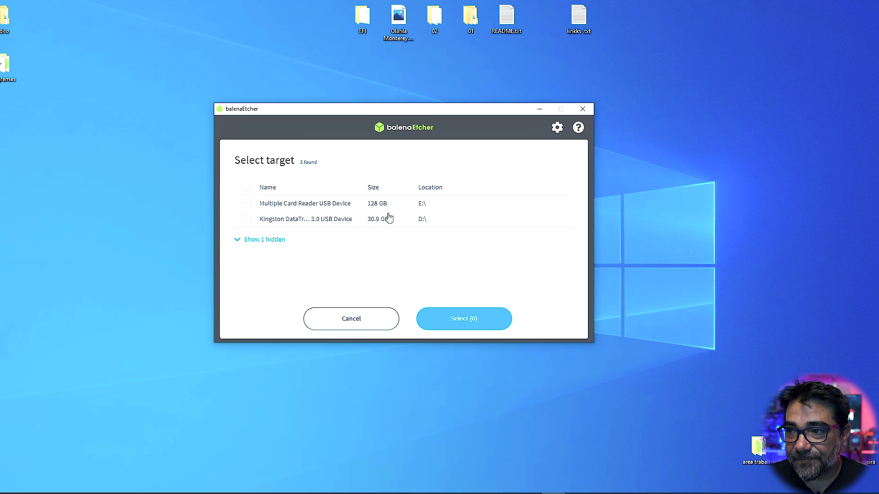
{"action": "left_click", "coordinate": [246, 221]}
{"action": "left_click", "coordinate": [463, 318]}
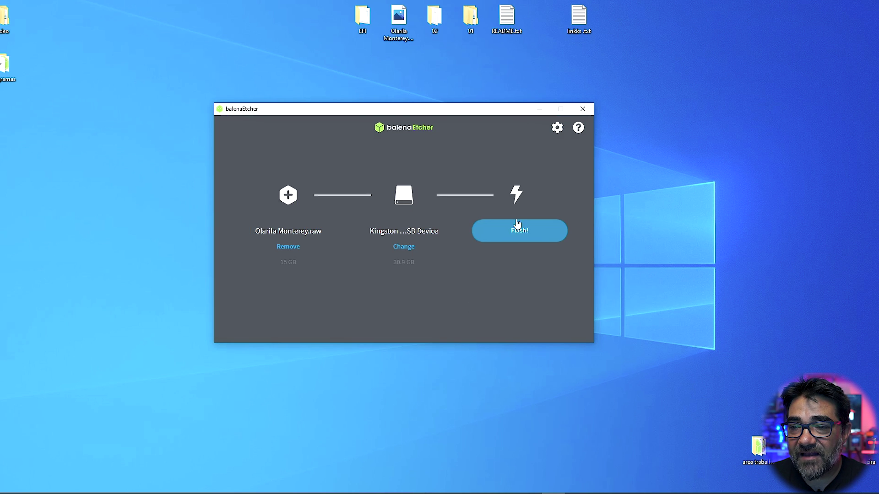
{"action": "left_click", "coordinate": [514, 230]}
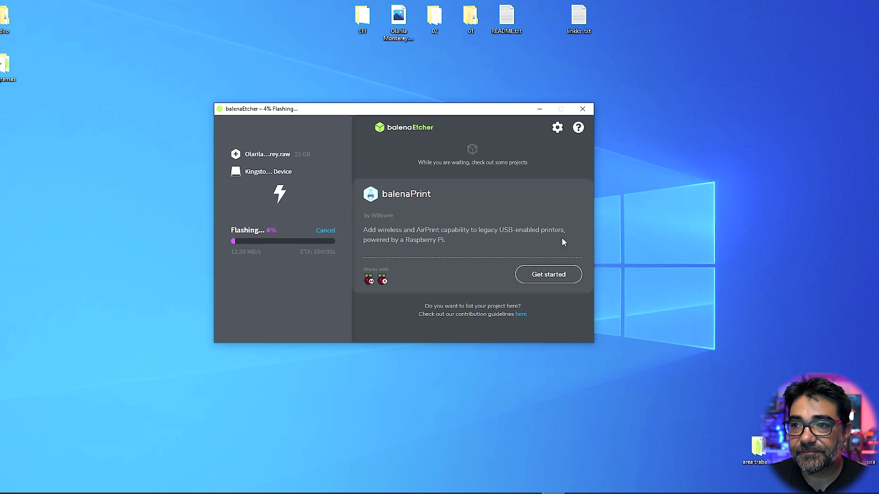
{"action": "left_click", "coordinate": [582, 110]}
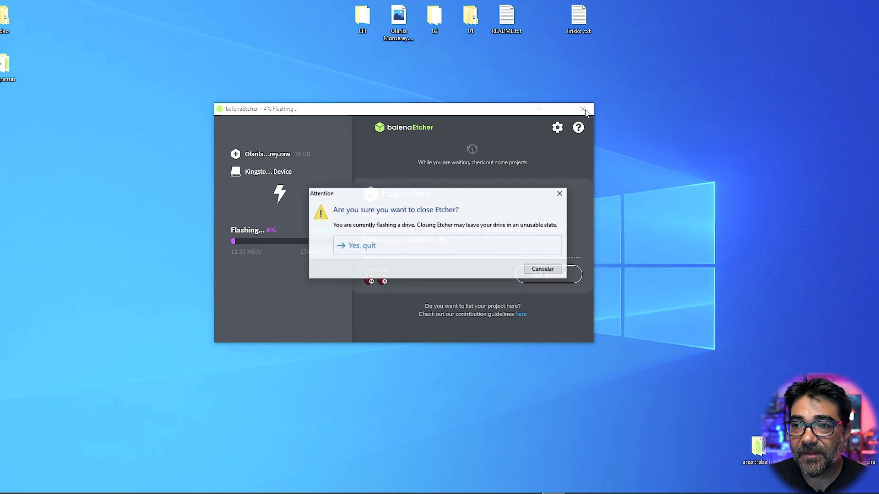
{"action": "left_click", "coordinate": [423, 252]}
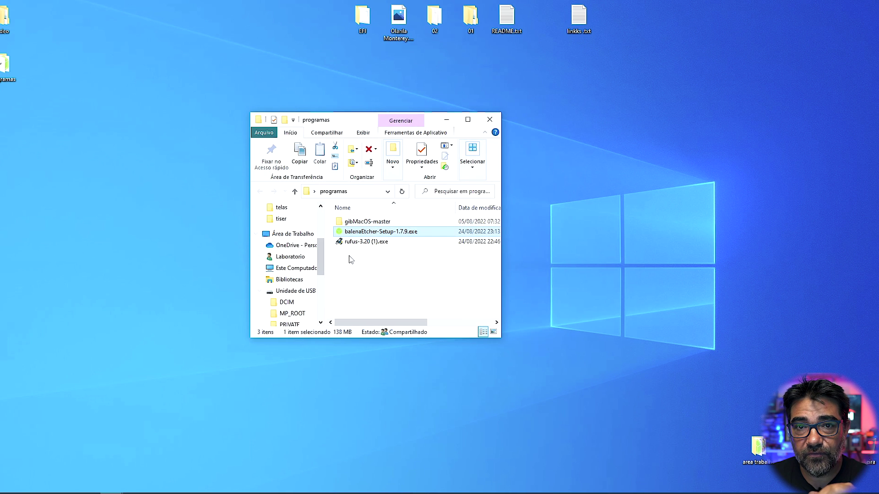
- Launch rufus-3.20 (1).exe from the programas folder and choose the 32 GB NO_LABEL (Disco 2) device
{"action": "key", "text": "Down"}
{"action": "key", "text": "Return"}
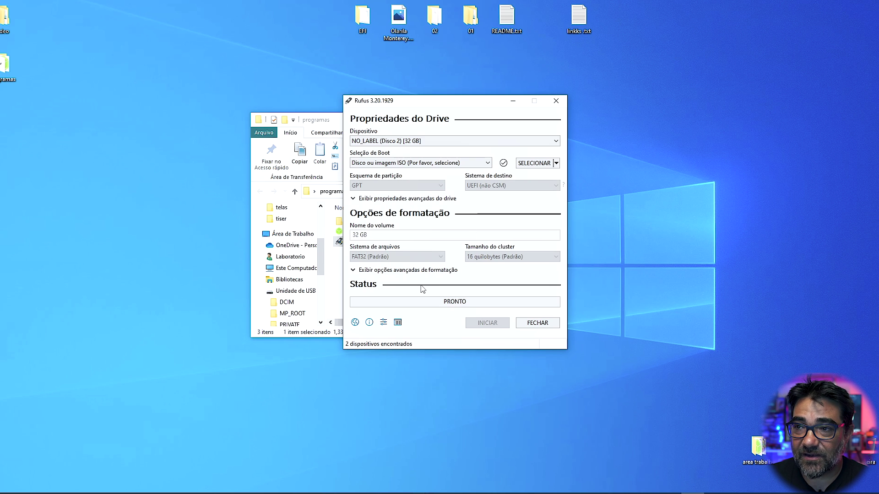
{"action": "left_click", "coordinate": [456, 142]}
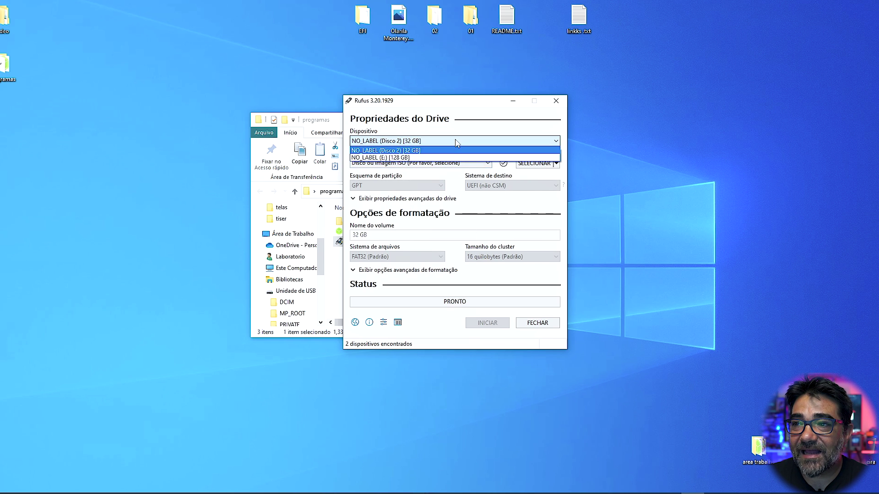
{"action": "left_click", "coordinate": [434, 154]}
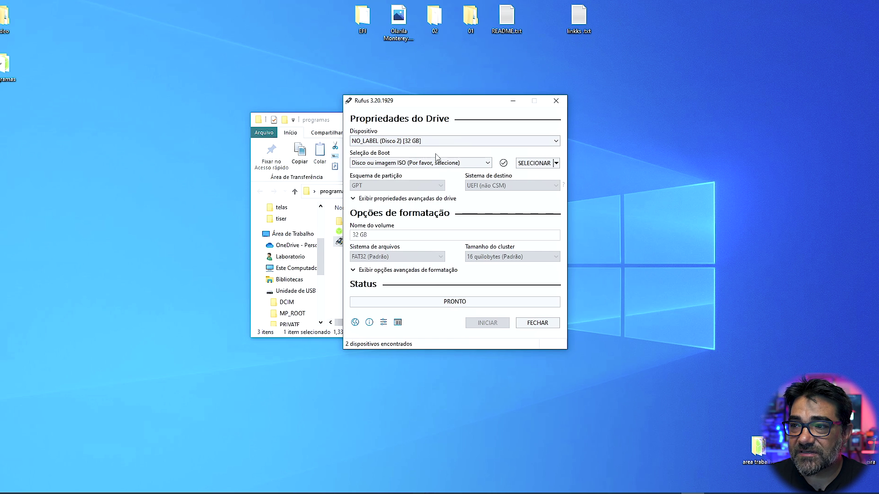
- Load Olarila Monterey.raw as the boot image, showing all file types, and start writing it to the drive
{"action": "left_click", "coordinate": [531, 164]}
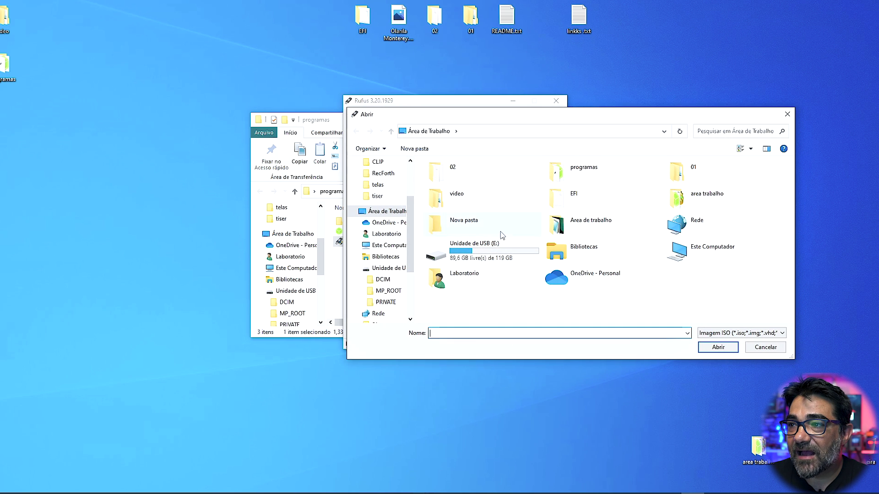
{"action": "left_click", "coordinate": [728, 333]}
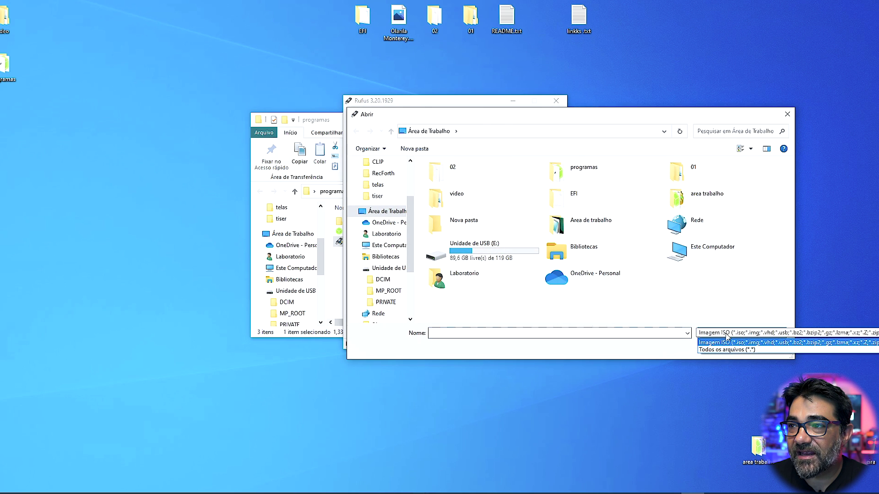
{"action": "left_click", "coordinate": [707, 350]}
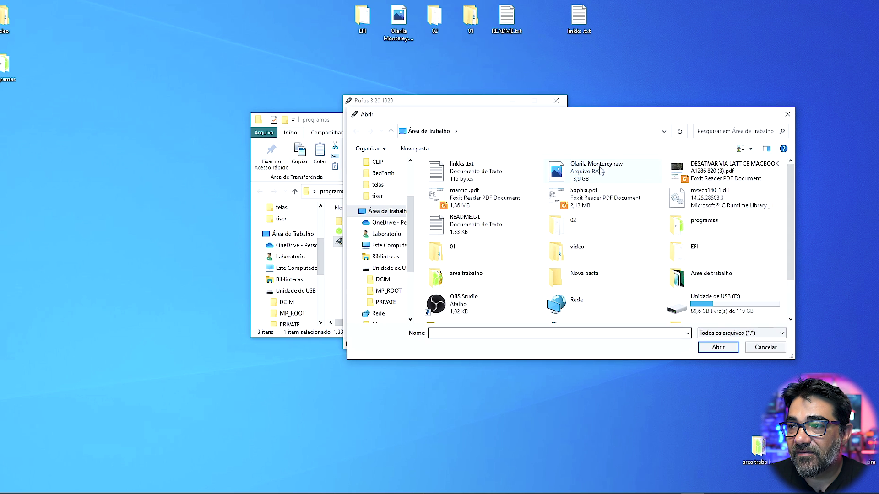
{"action": "left_click", "coordinate": [573, 165]}
{"action": "left_click", "coordinate": [708, 347]}
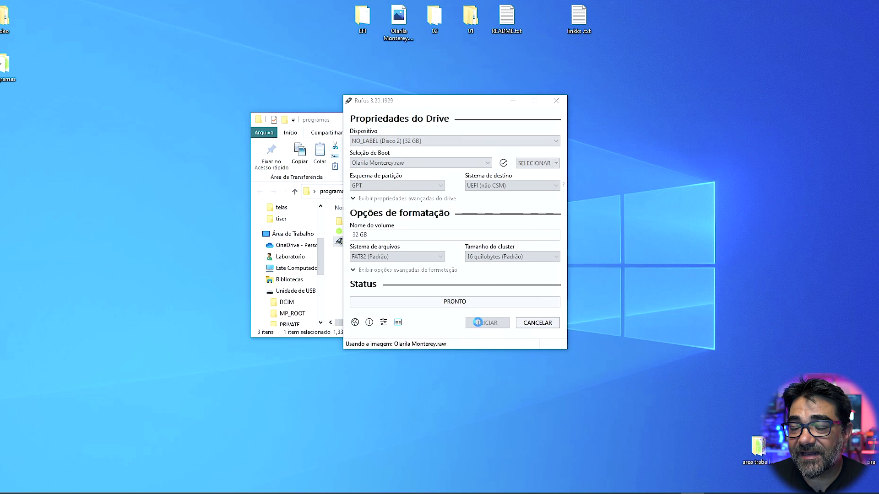
{"action": "left_click", "coordinate": [487, 323]}
{"action": "left_click", "coordinate": [475, 287]}
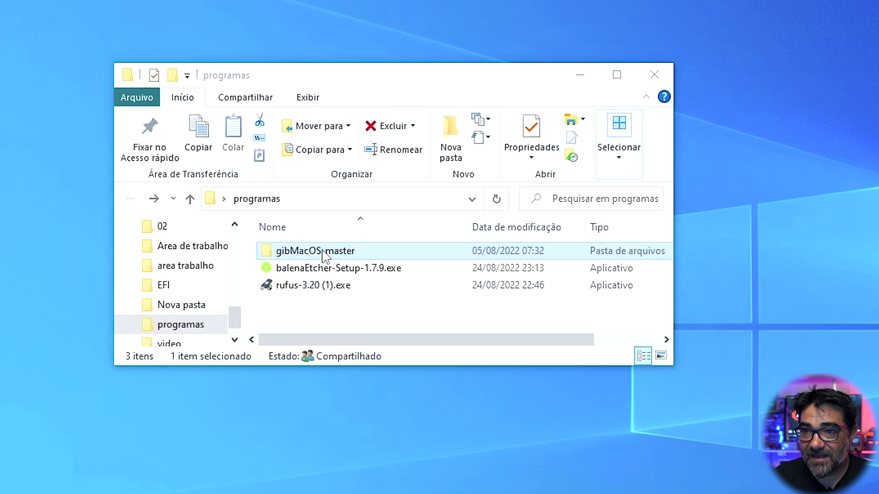
- Run MakeInstall.bat from the gibMacOS-master folder
{"action": "double_click", "coordinate": [325, 253]}
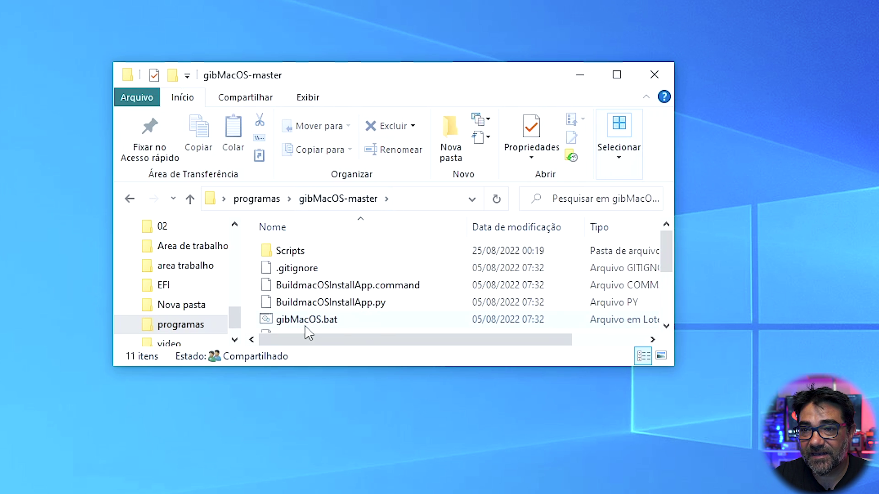
{"action": "scroll", "coordinate": [303, 333], "scroll_direction": "down", "scroll_amount": 2}
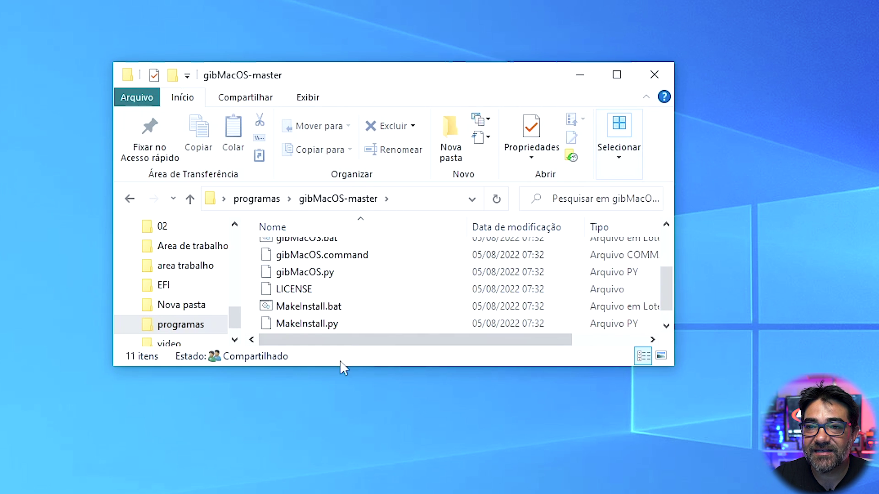
{"action": "double_click", "coordinate": [314, 309]}
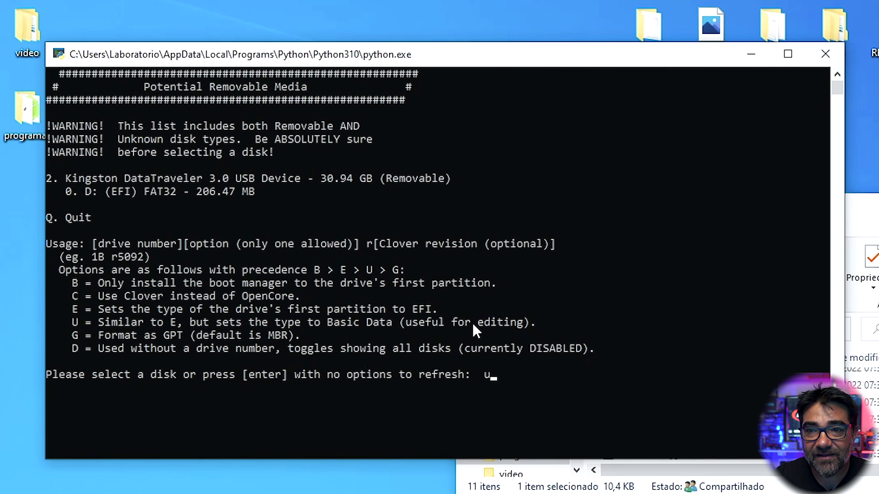
- Set the first partition of disk 2 to Basic Data with option u2, and open the EFI (D:) drive
{"action": "type", "text": "2"}
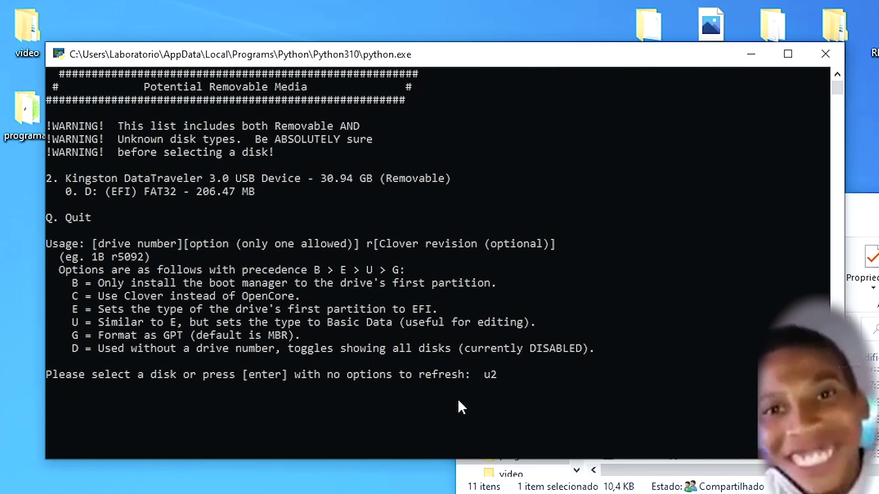
{"action": "key", "text": "Return"}
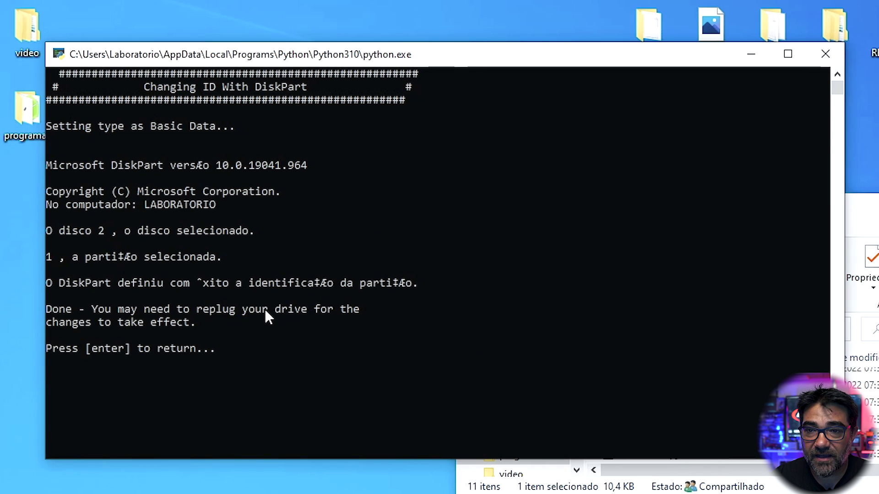
{"action": "key", "text": "Return"}
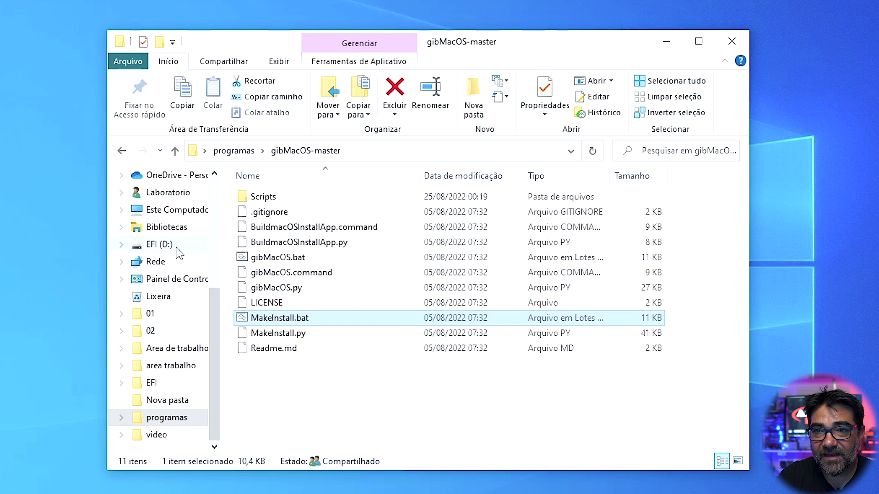
{"action": "left_click", "coordinate": [161, 247]}
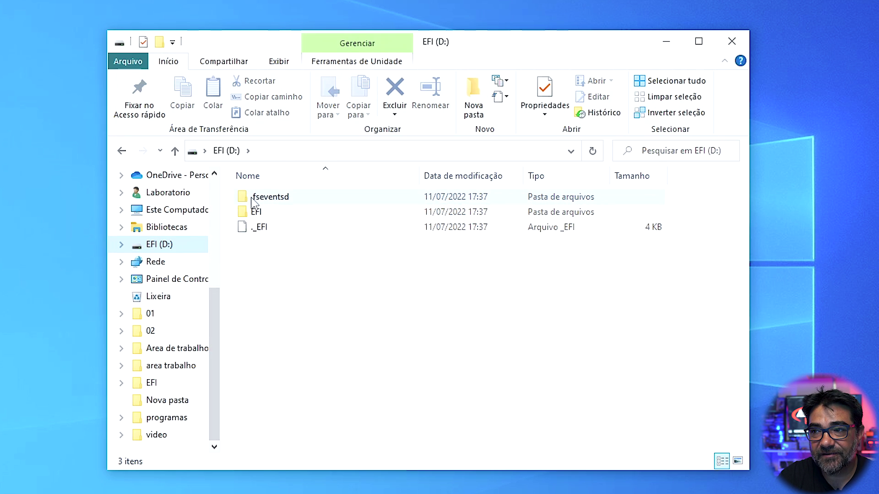
{"action": "left_click_drag", "start_coordinate": [306, 280], "coordinate": [263, 196]}
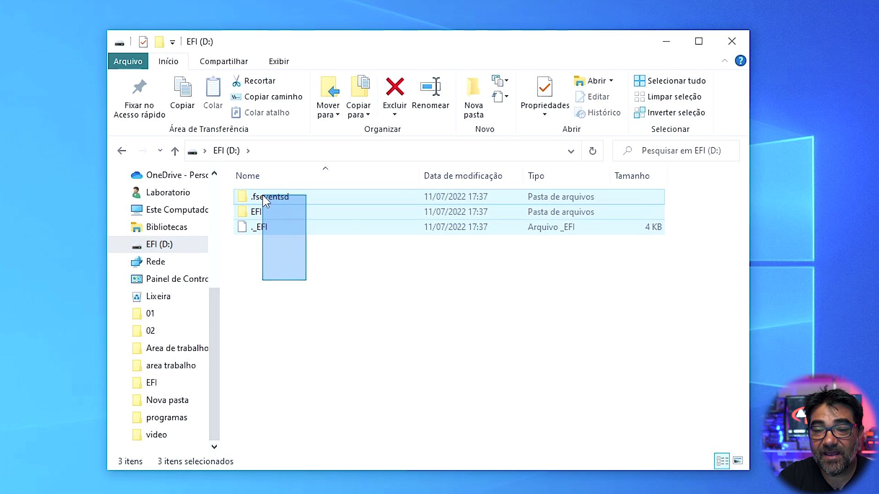
{"action": "right_click", "coordinate": [273, 206]}
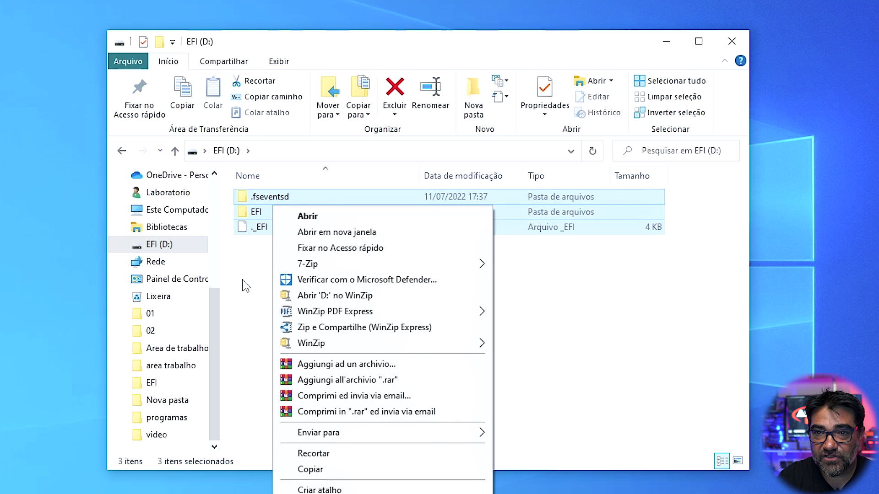
{"action": "left_click", "coordinate": [255, 287]}
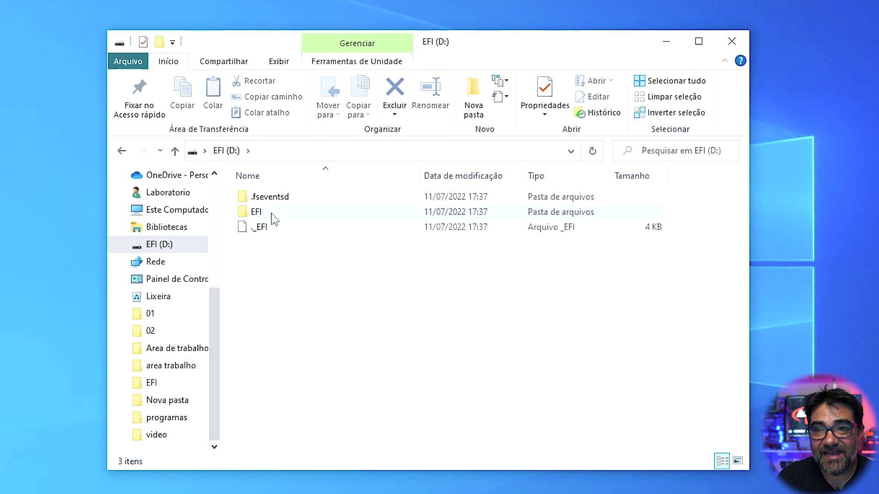
{"action": "left_click", "coordinate": [258, 215]}
{"action": "right_click", "coordinate": [265, 219]}
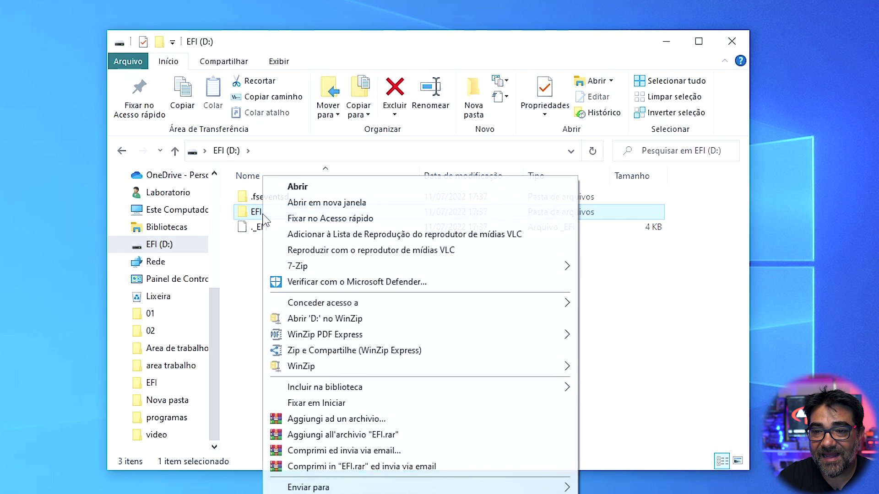
{"action": "key", "text": "shift+Delete"}
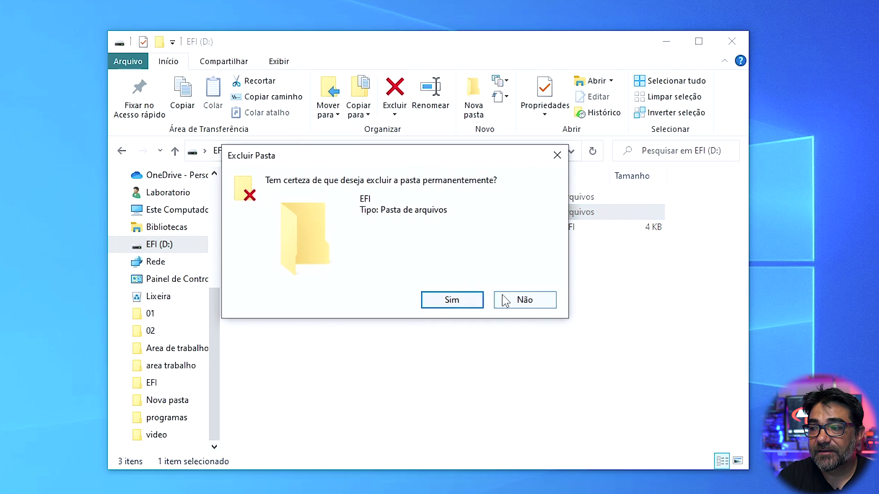
{"action": "left_click", "coordinate": [452, 299]}
- Permanently delete the existing EFI folder from the EFI (D:) drive
{"action": "left_click_drag", "start_coordinate": [378, 278], "coordinate": [272, 209]}
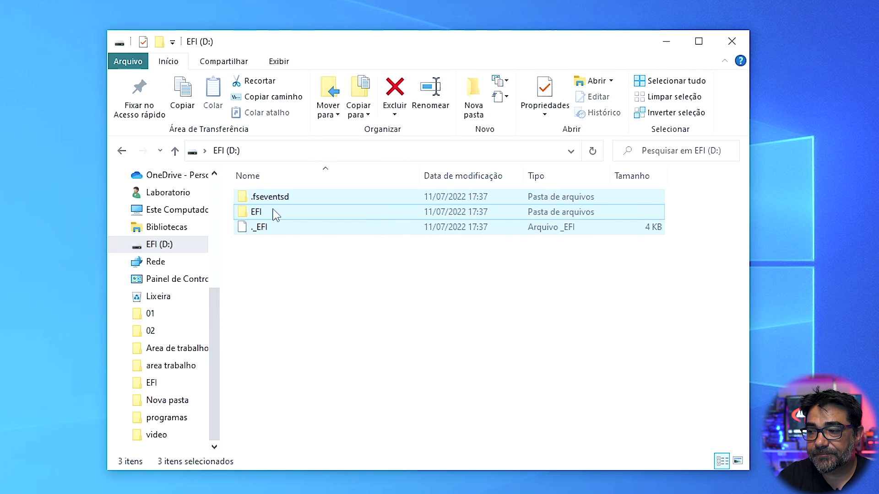
{"action": "right_click", "coordinate": [273, 210]}
{"action": "left_click", "coordinate": [251, 247]}
{"action": "left_click", "coordinate": [260, 215]}
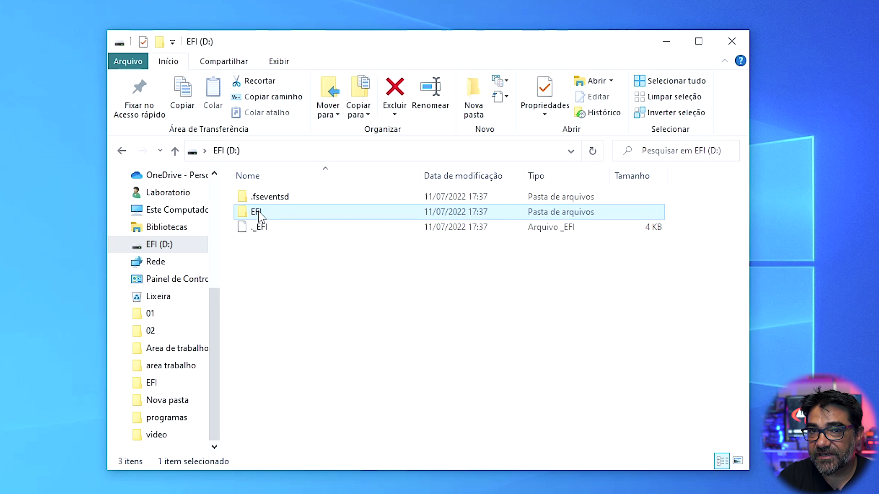
{"action": "right_click", "coordinate": [260, 215]}
{"action": "key", "text": "Delete"}
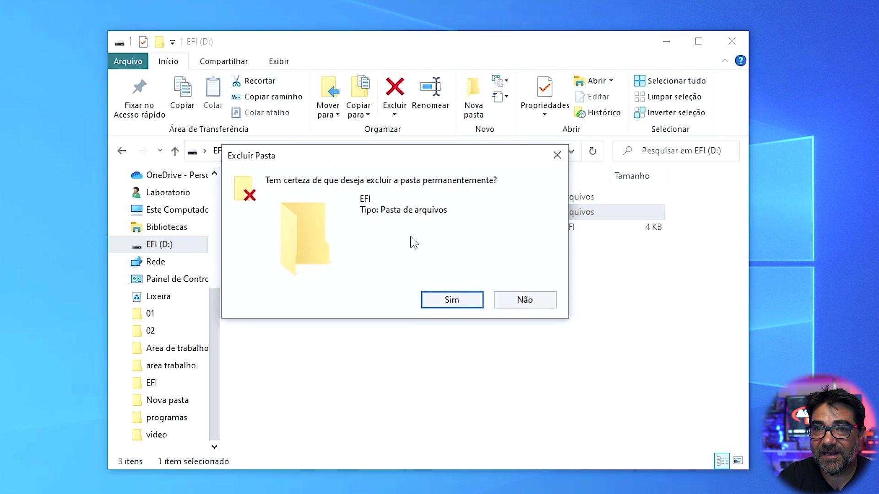
{"action": "left_click", "coordinate": [460, 298]}
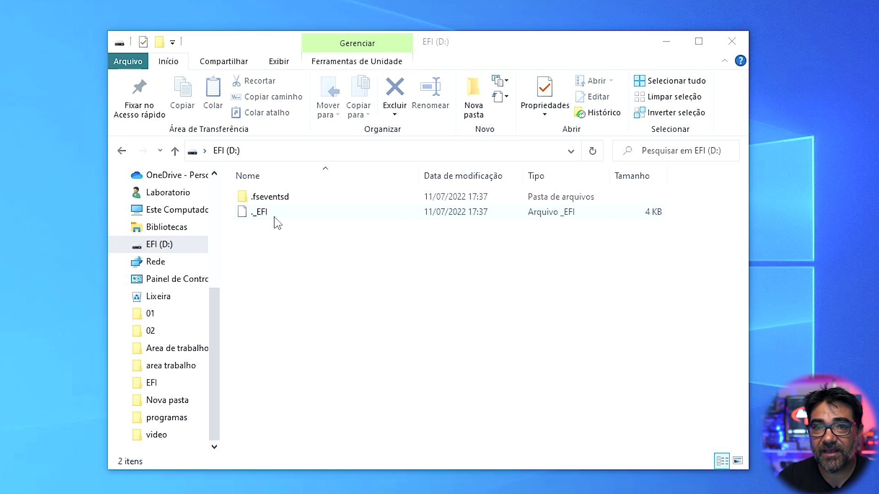
{"action": "key", "text": "ctrl+a"}
{"action": "right_click", "coordinate": [307, 205]}
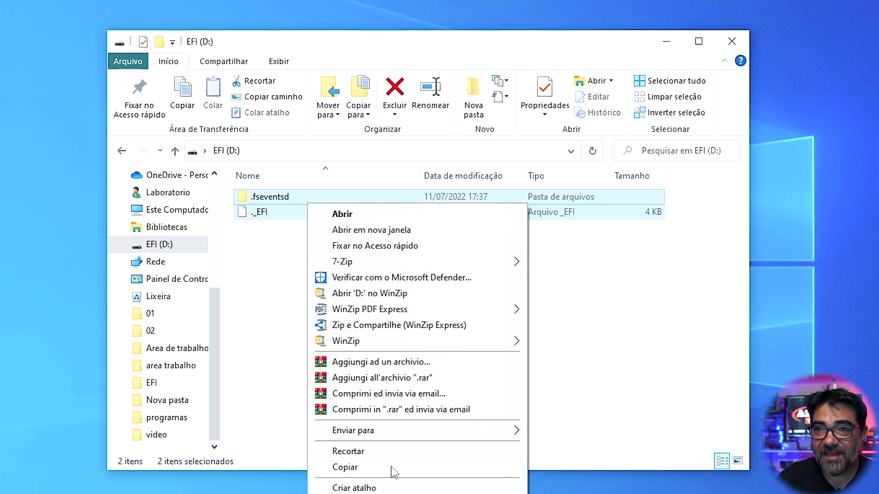
{"action": "left_click", "coordinate": [288, 250]}
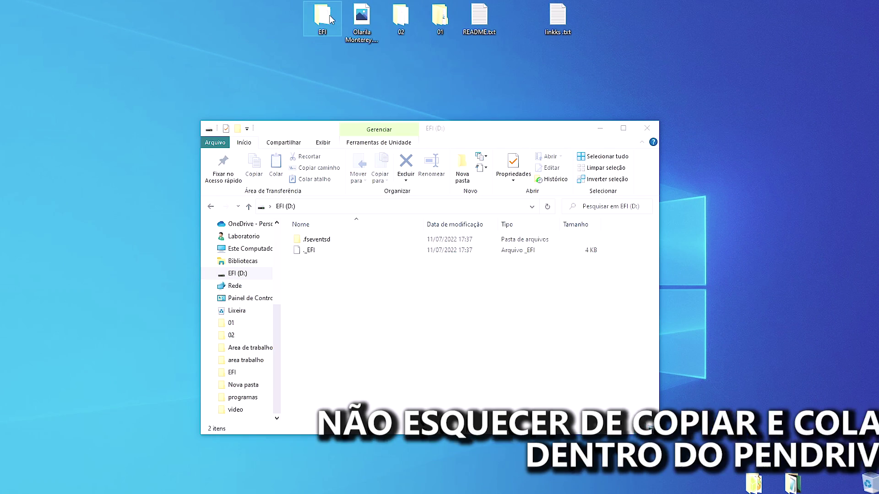
- Copy the desktop's EFI folder into the EFI (D:) drive, accepting the loss of file properties for all current items
{"action": "mouse_move", "coordinate": [320, 21]}
{"action": "left_mouse_down"}
{"action": "mouse_move", "coordinate": [397, 148]}
{"action": "mouse_move", "coordinate": [401, 276]}
{"action": "mouse_move", "coordinate": [338, 171]}
{"action": "mouse_move", "coordinate": [334, 19]}
{"action": "left_mouse_up"}
{"action": "right_click", "coordinate": [323, 14]}
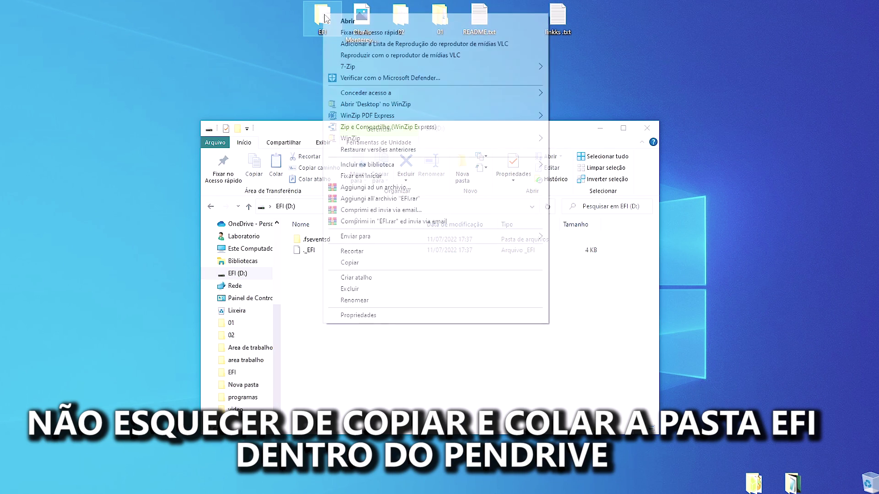
{"action": "left_click", "coordinate": [402, 264]}
{"action": "right_click", "coordinate": [344, 298]}
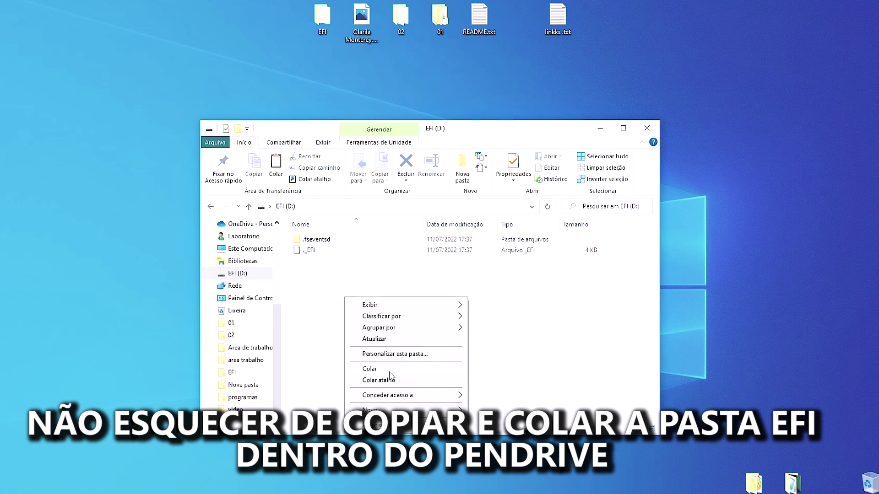
{"action": "left_click", "coordinate": [390, 371]}
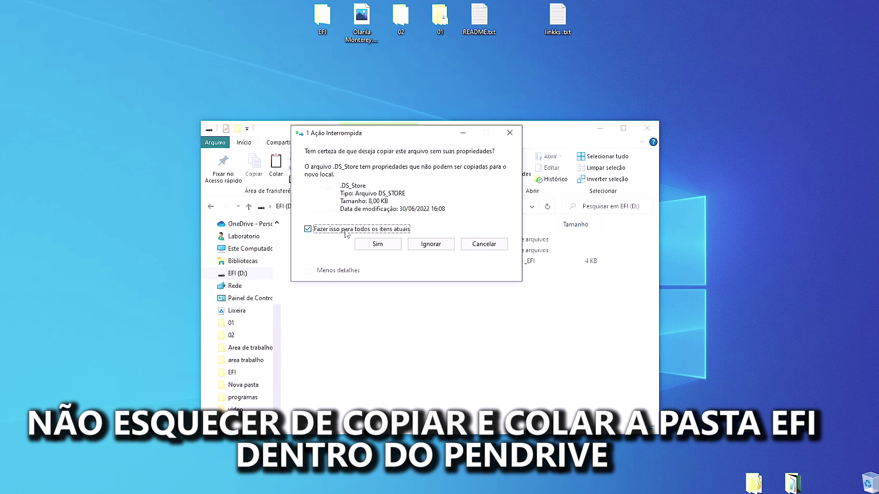
{"action": "left_click", "coordinate": [378, 244]}
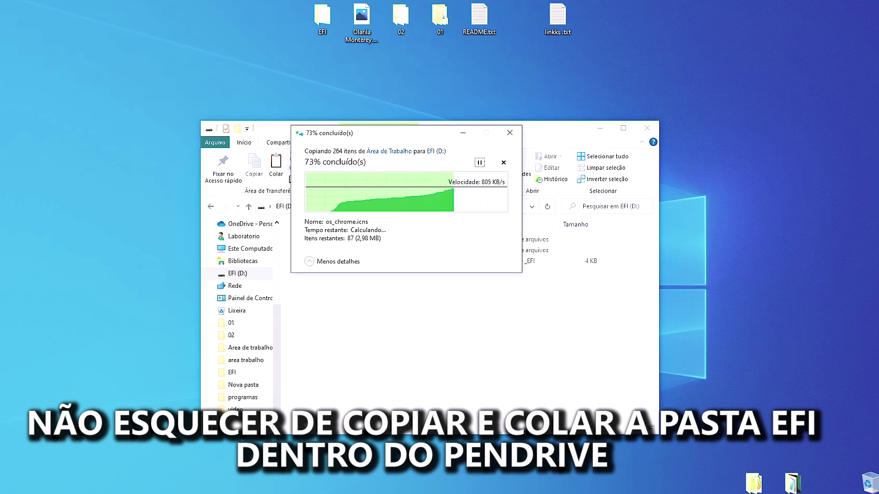